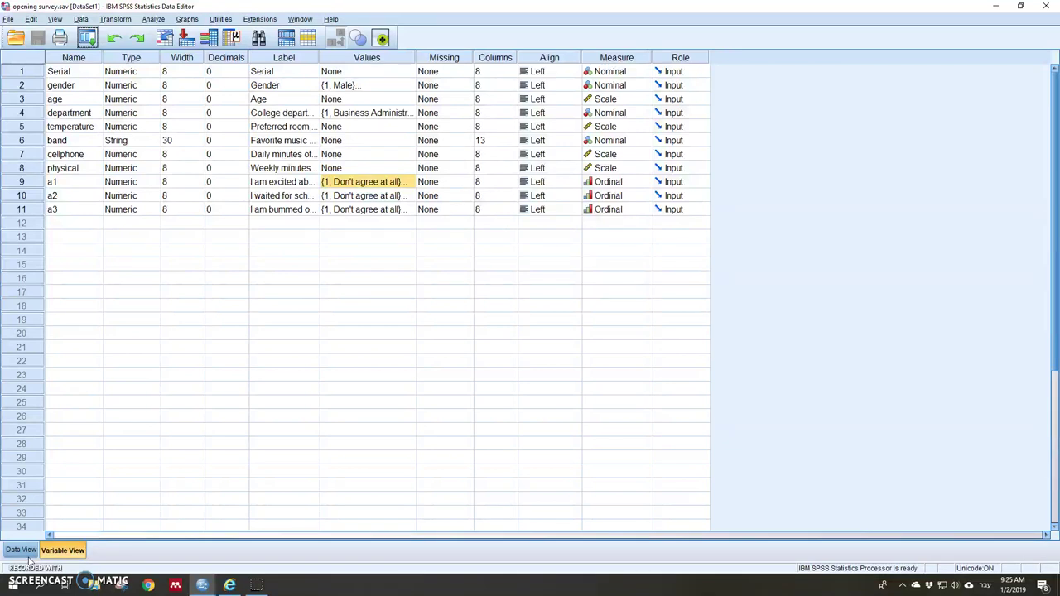
Widen the Label column of the variable definitions enough to read the full variable labels.
left_click(82, 569)
left_click_drag(319, 57, 430, 55)
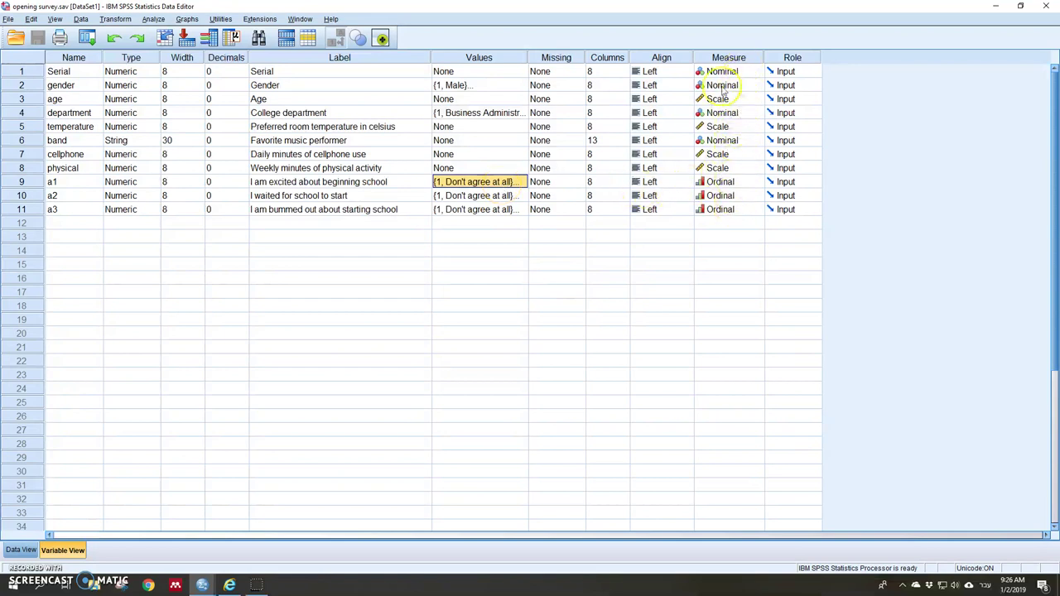
Show the survey's case data from the first row with numeric codes instead of value labels.
left_click(18, 549)
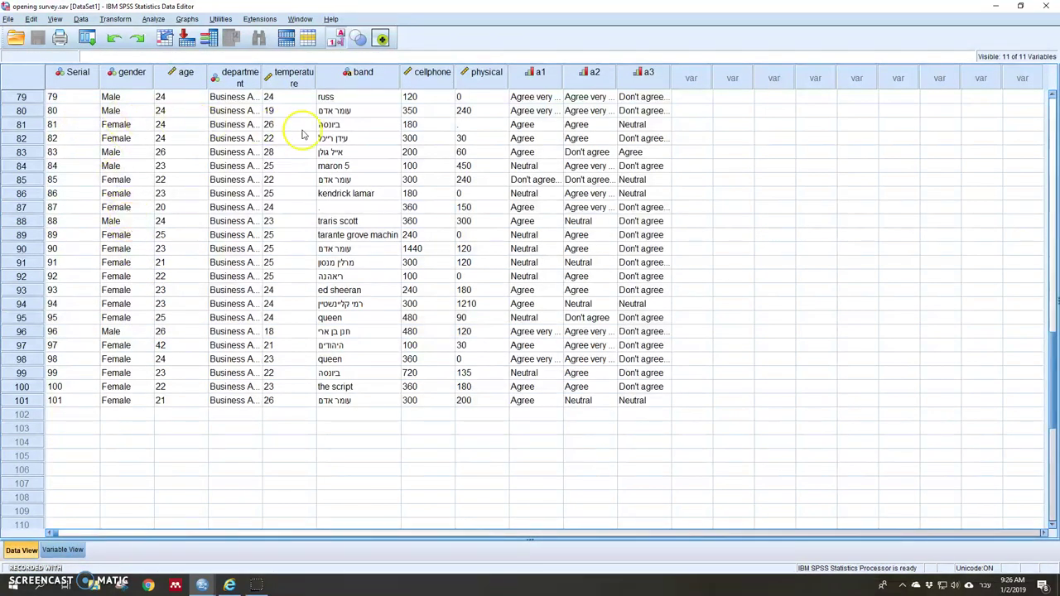
scroll(161, 278, "up", 9)
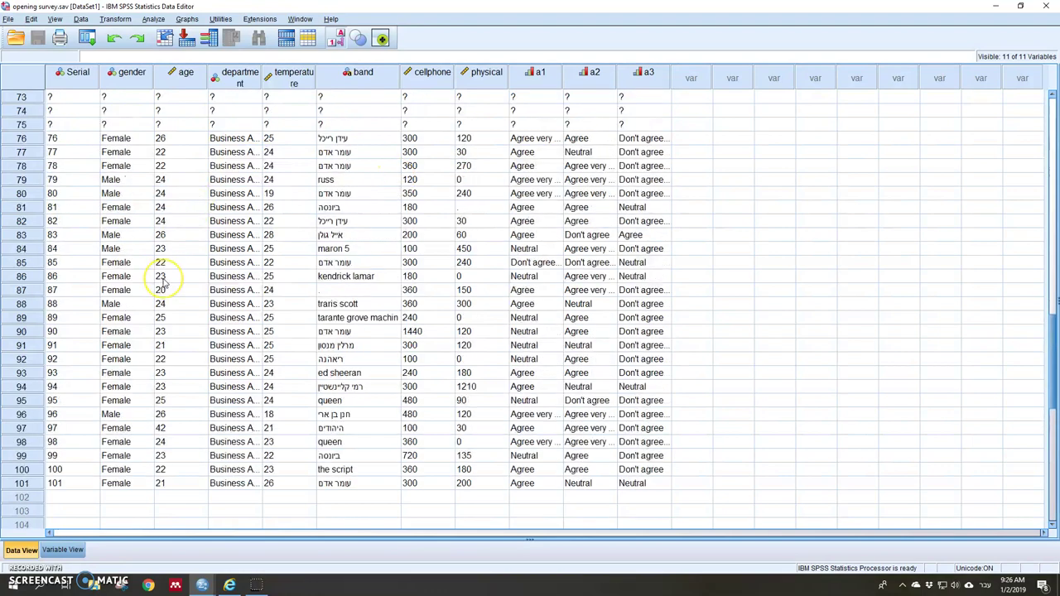
scroll(163, 283, "up", 17)
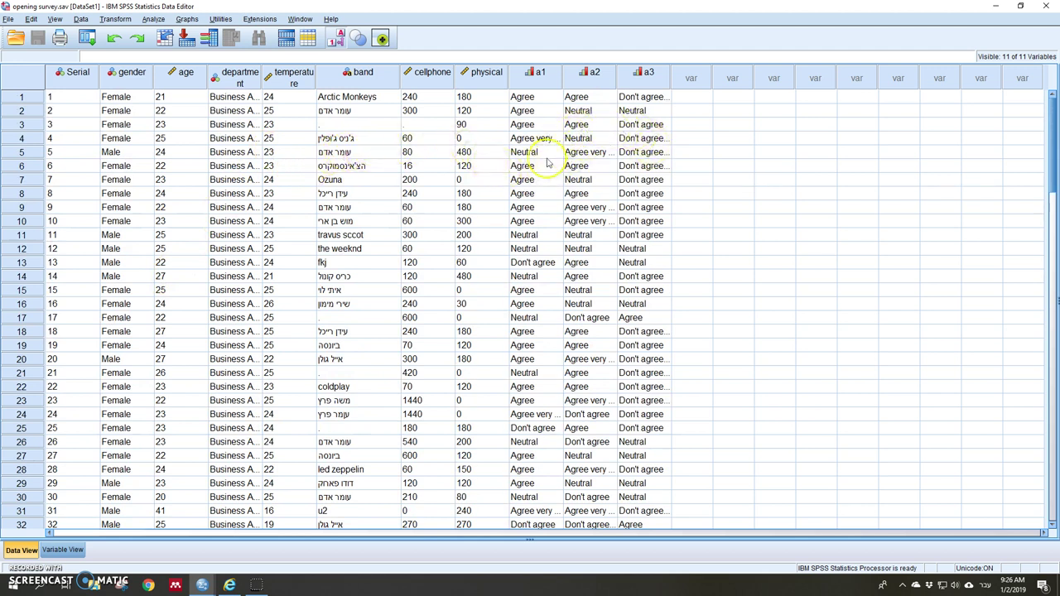
left_click(339, 40)
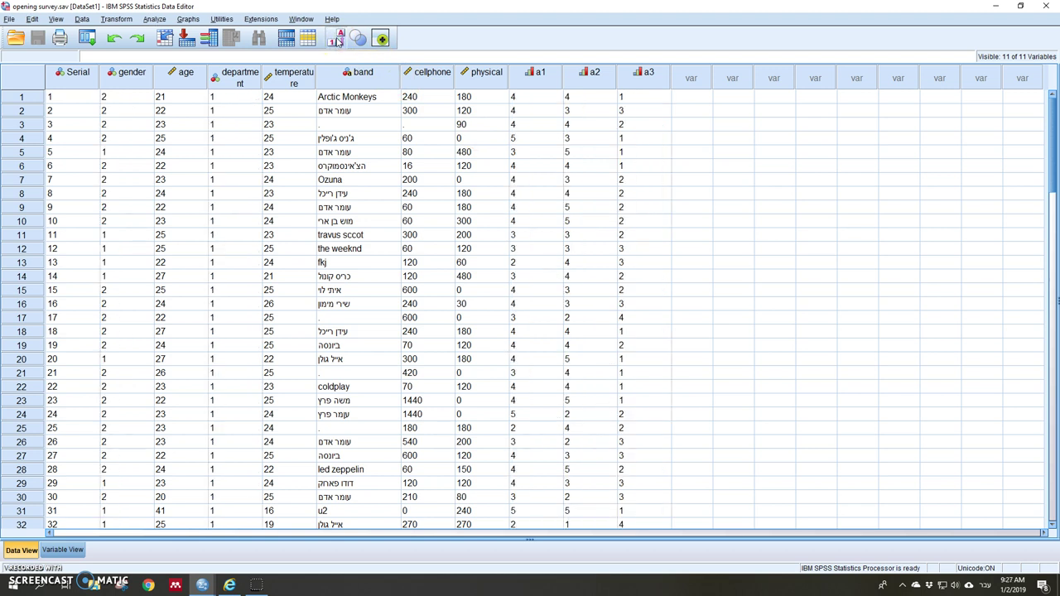
left_click(337, 40)
left_click(337, 40)
Set up a Frequencies analysis that includes all variables from Serial through "I am bummed out about starting school".
left_click(155, 19)
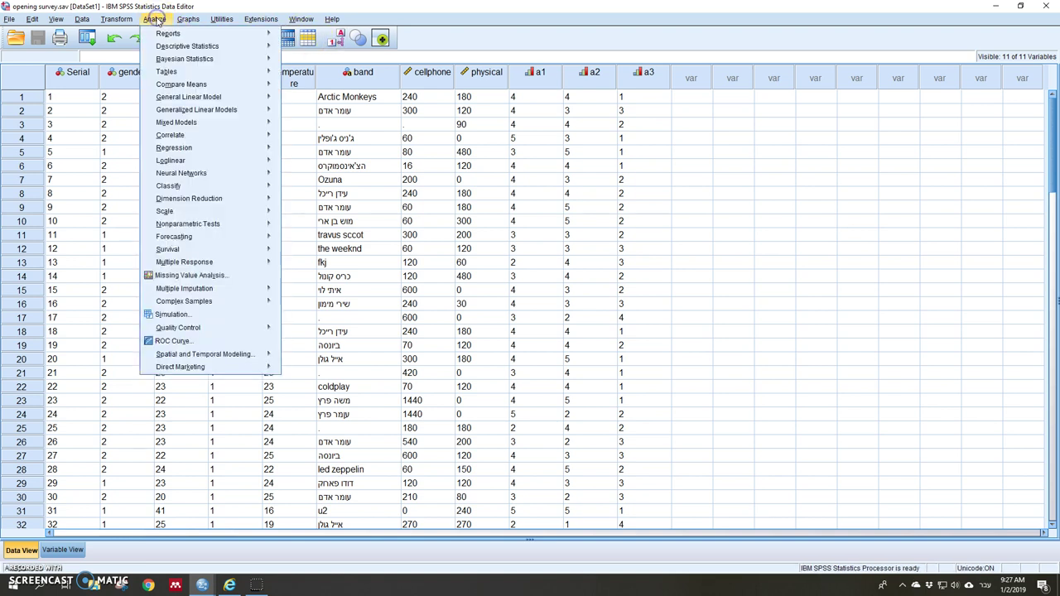
left_click(163, 48)
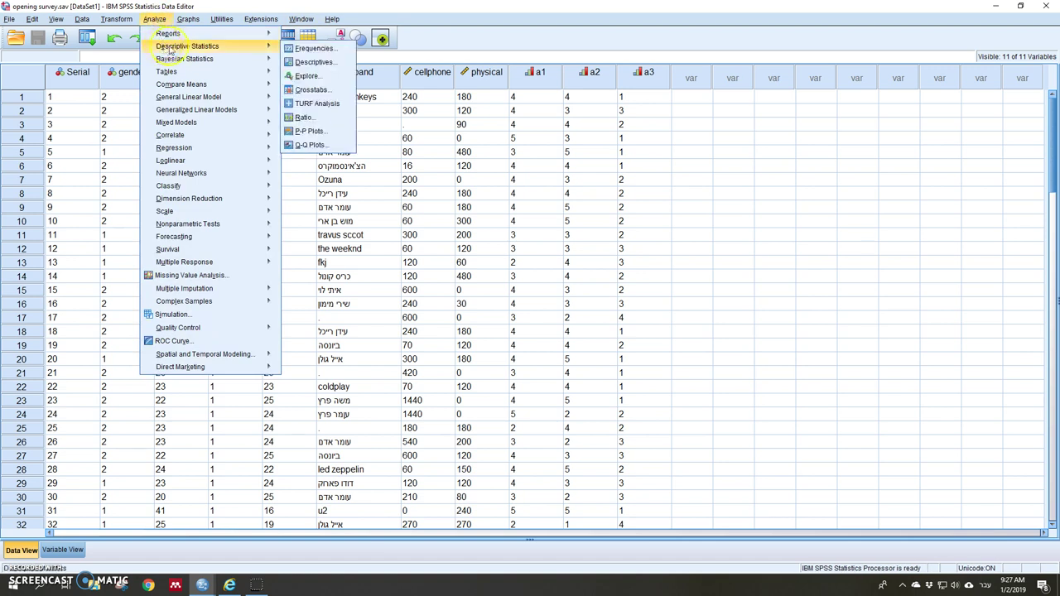
left_click(319, 52)
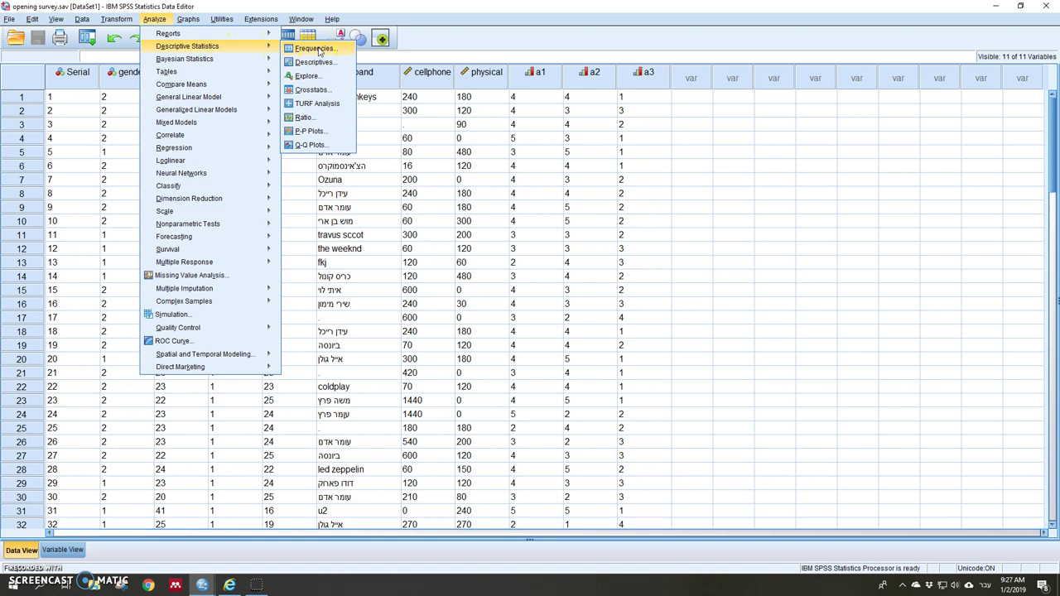
left_click(319, 52)
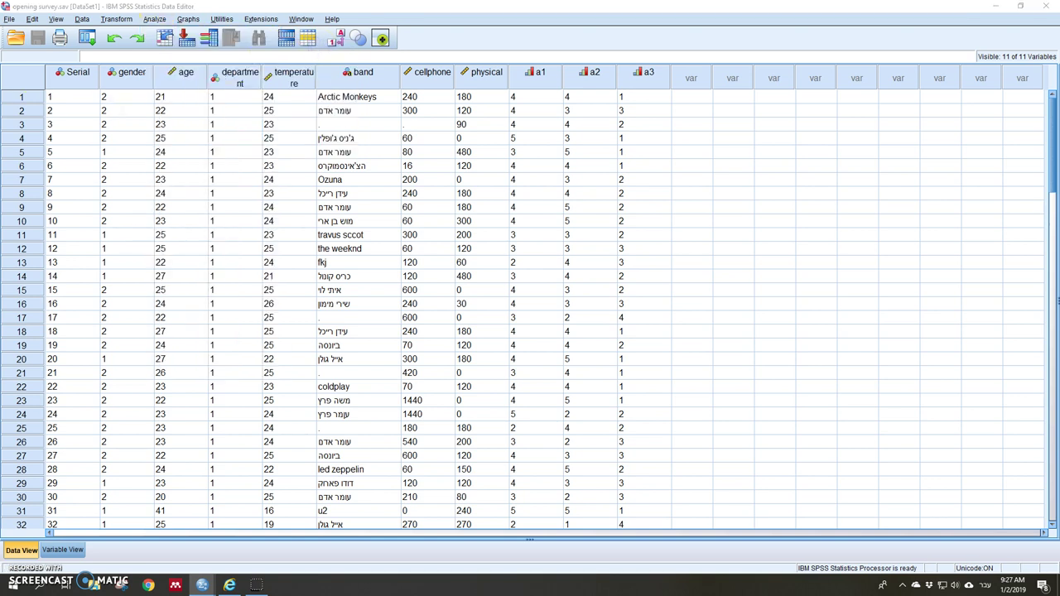
left_click(547, 170)
left_click(494, 208)
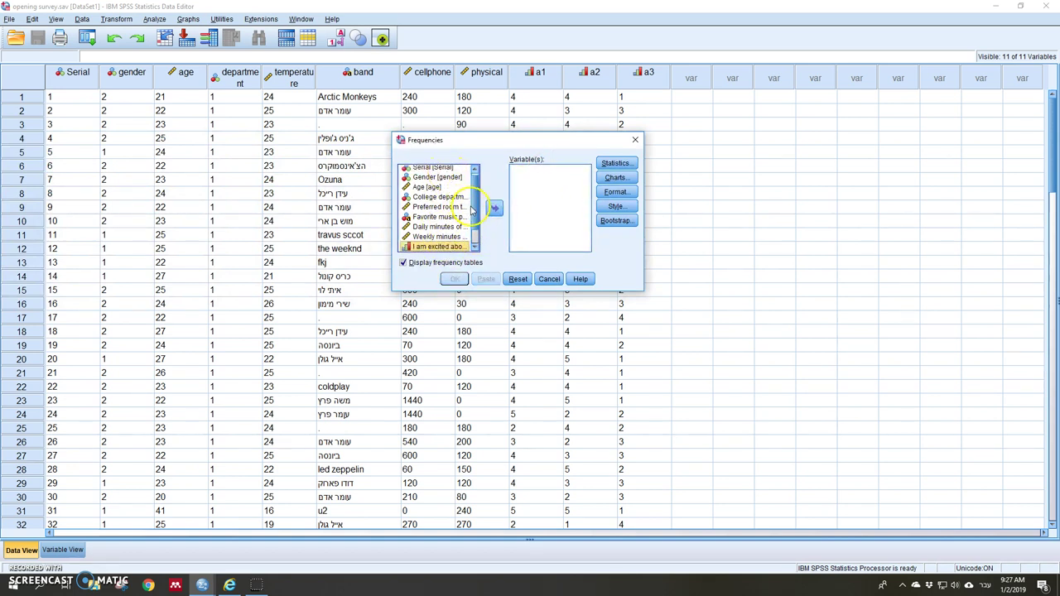
scroll(448, 207, "up", 1)
left_click(434, 170)
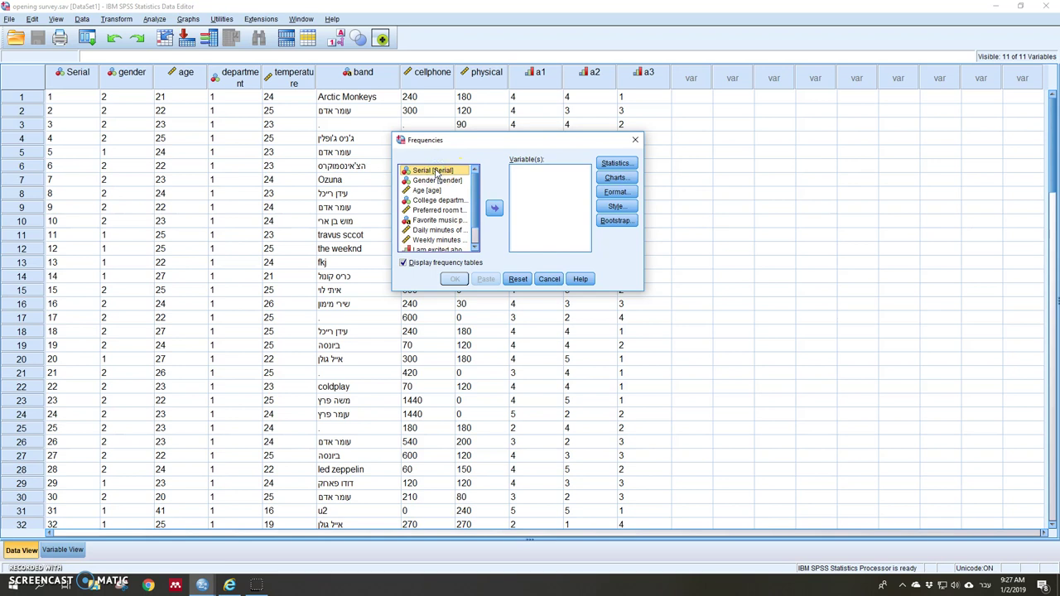
scroll(434, 227, "down", 1)
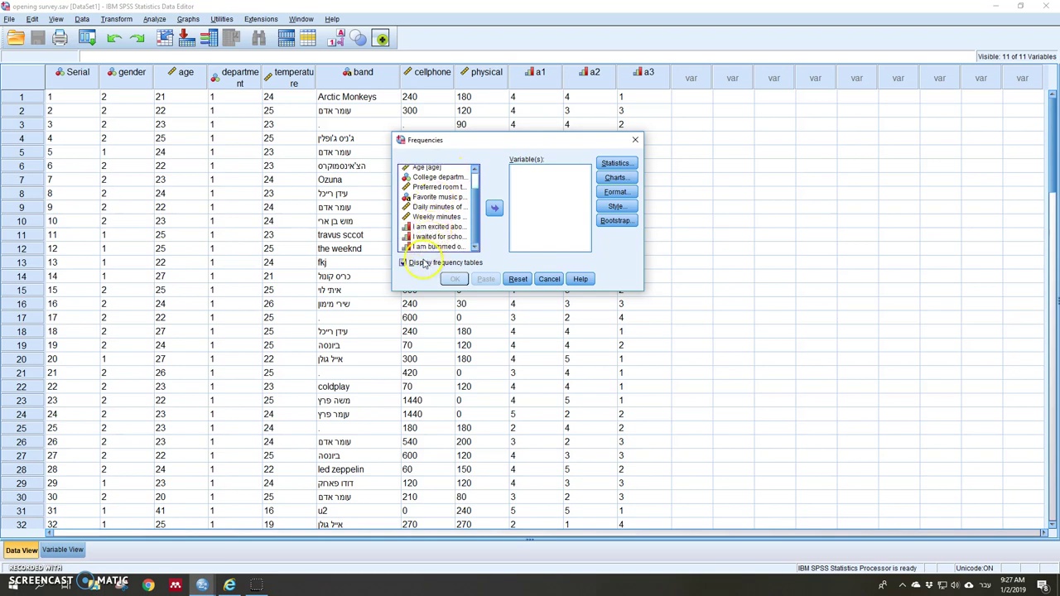
left_click(421, 246, "shift")
left_click(495, 208)
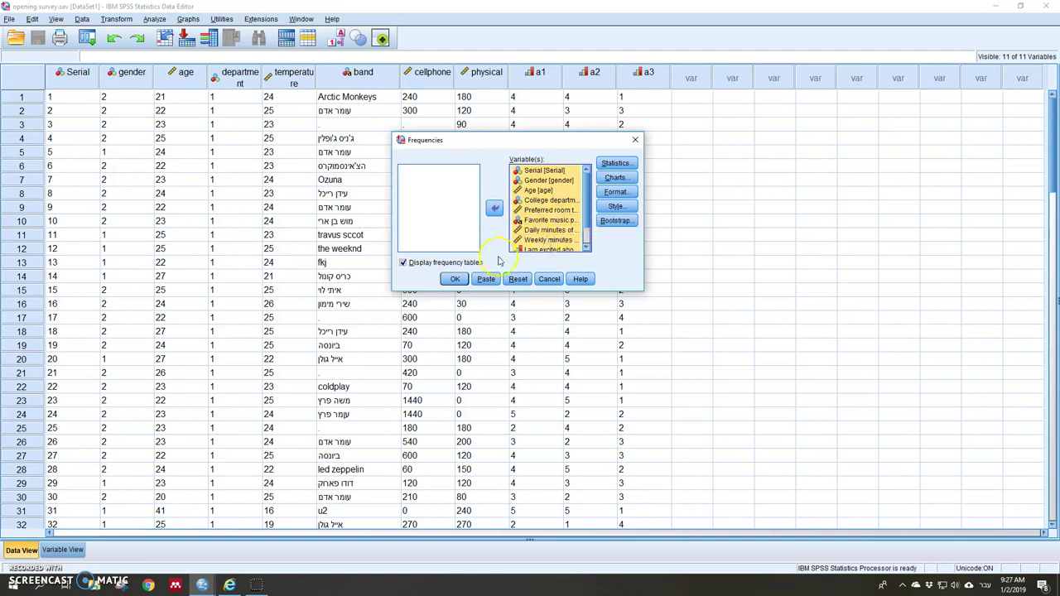
Keep frequency tables on and request quartiles, mean, median, mode, standard deviation, variance, range, minimum, maximum, skewness and kurtosis, without sum or S.E. mean.
left_click(403, 262)
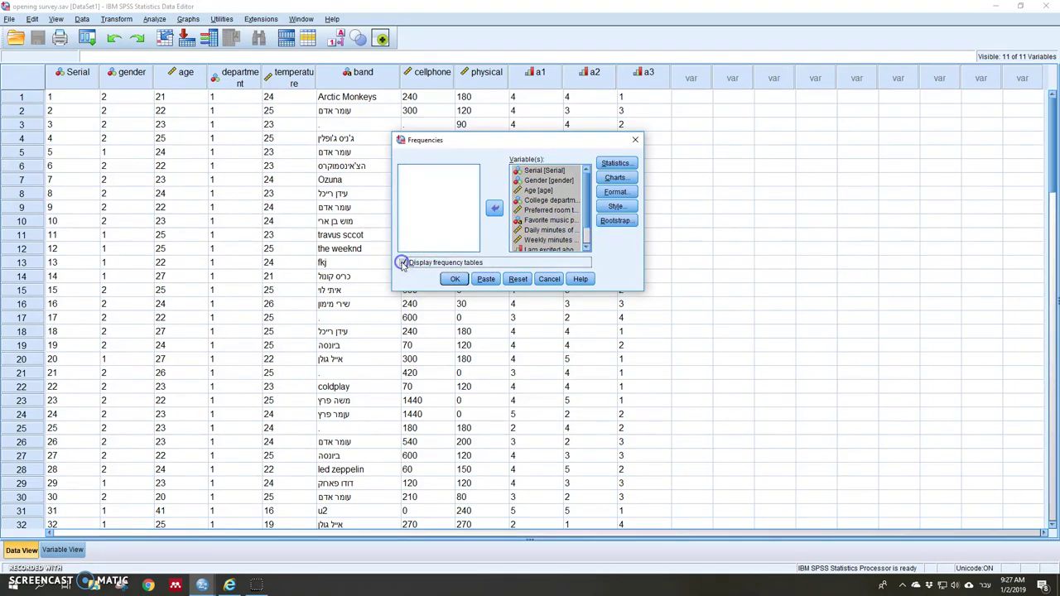
left_click(403, 263)
left_click(629, 165)
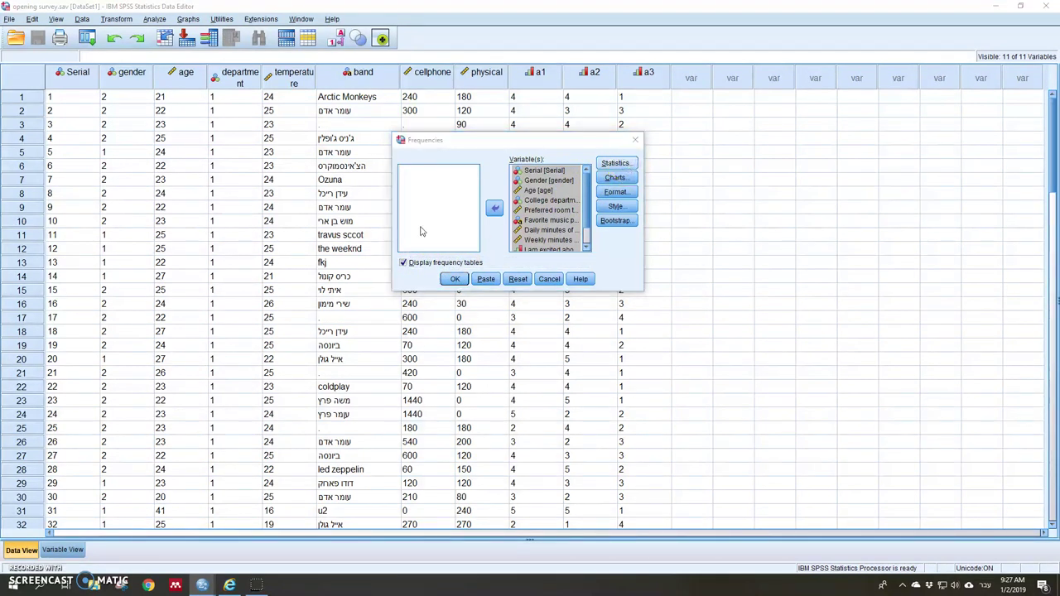
left_click_drag(406, 304, 558, 301)
left_click(440, 335)
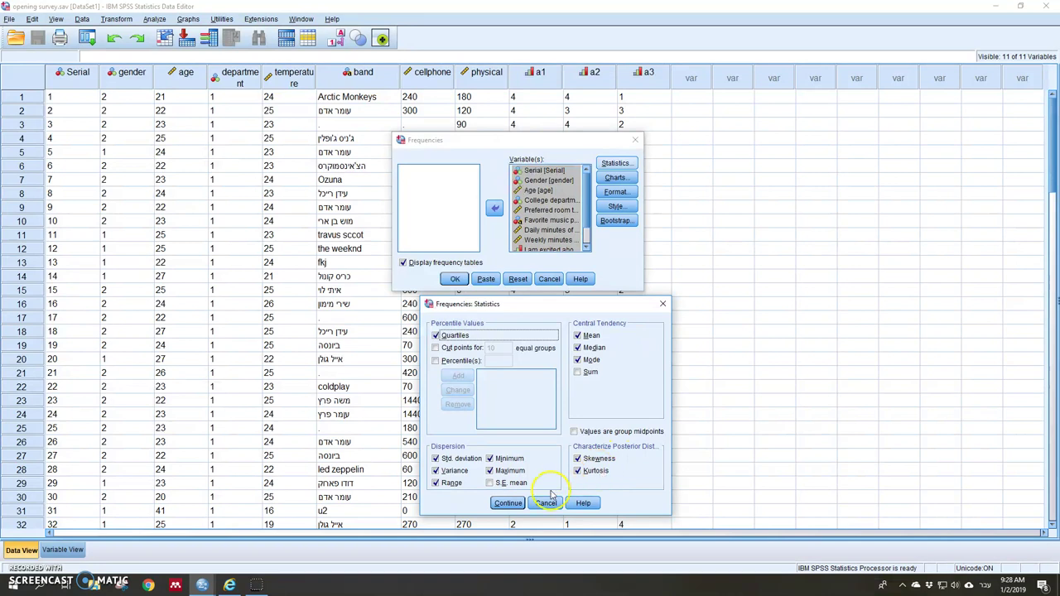
left_click(509, 504)
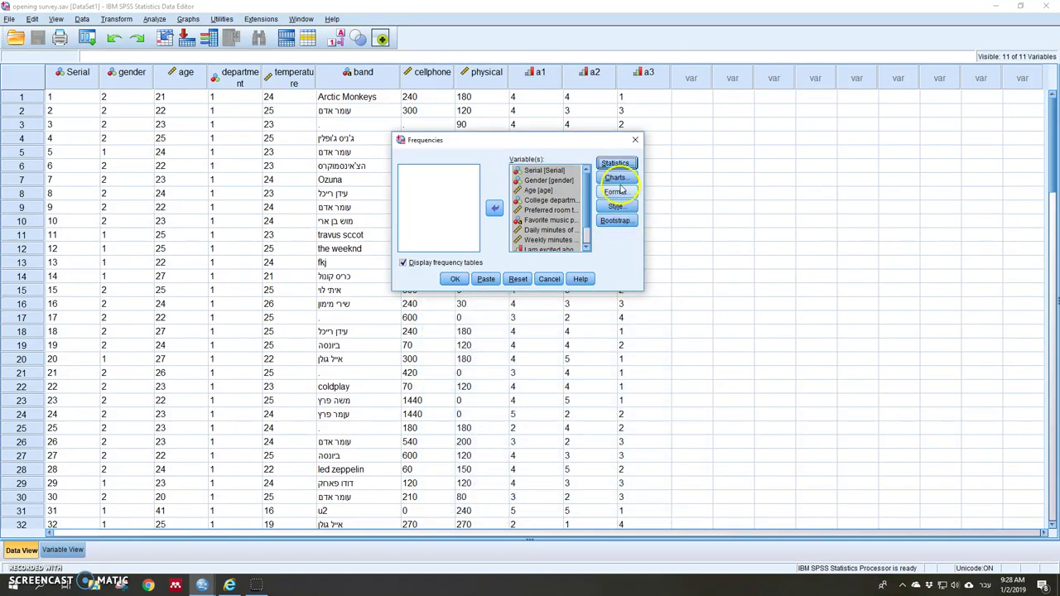
Choose histograms with a normal curve as the chart type and run the Frequencies analysis.
left_click(617, 179)
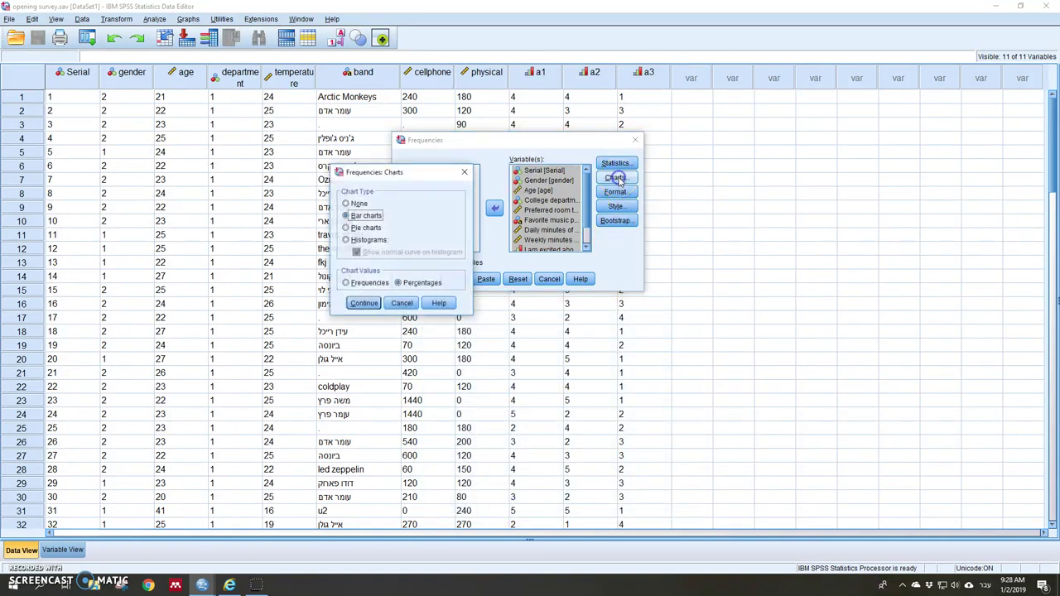
left_click(347, 240)
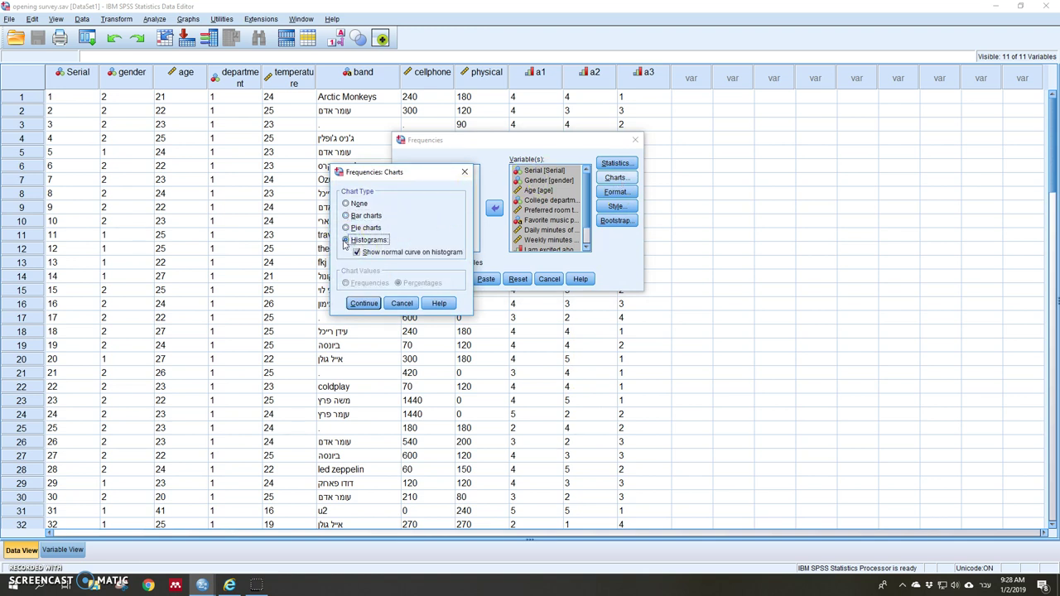
left_click(363, 252)
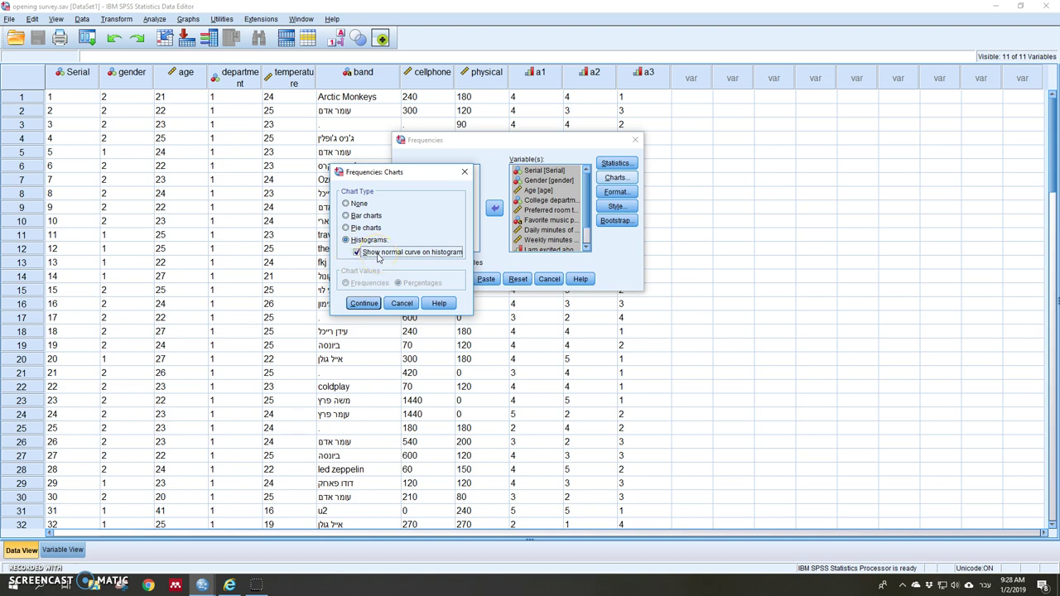
left_click(365, 303)
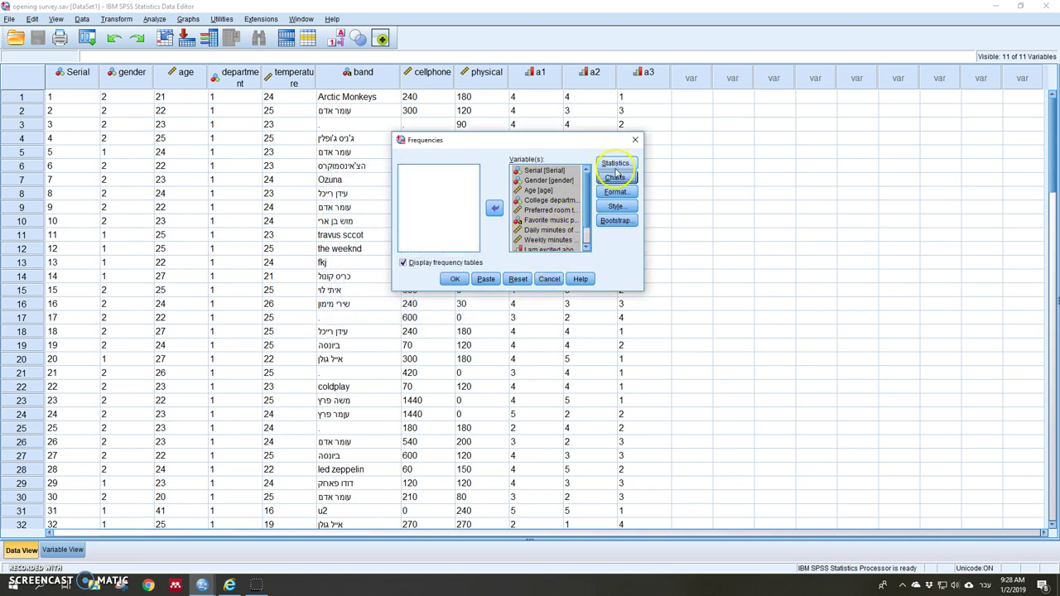
left_click(457, 279)
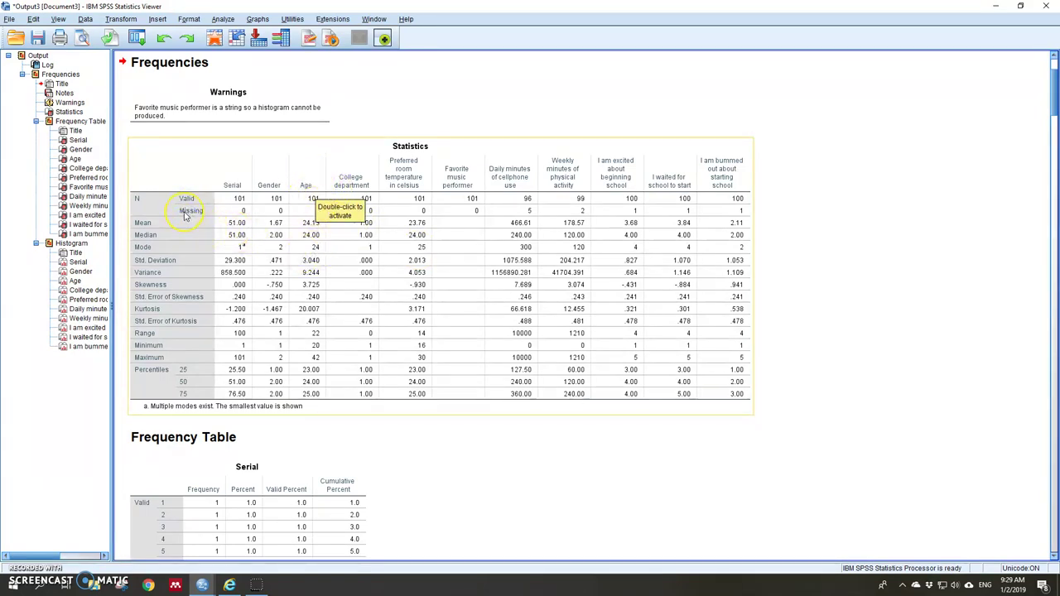
Examine the Statistics table in the Frequencies output for each variable's valid and missing cases and descriptive measures.
left_click(1048, 511)
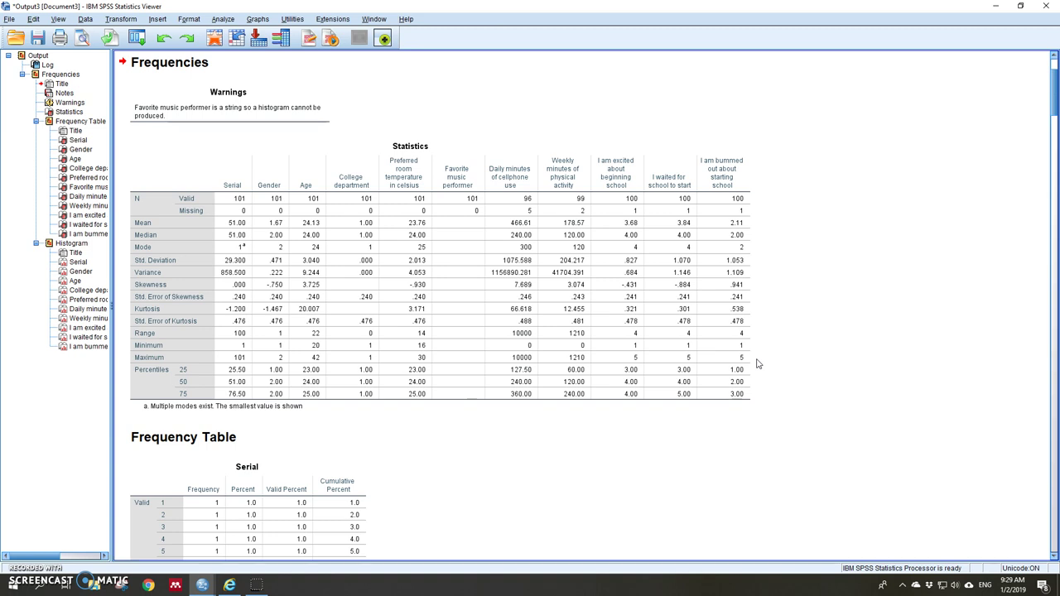
left_click(688, 347)
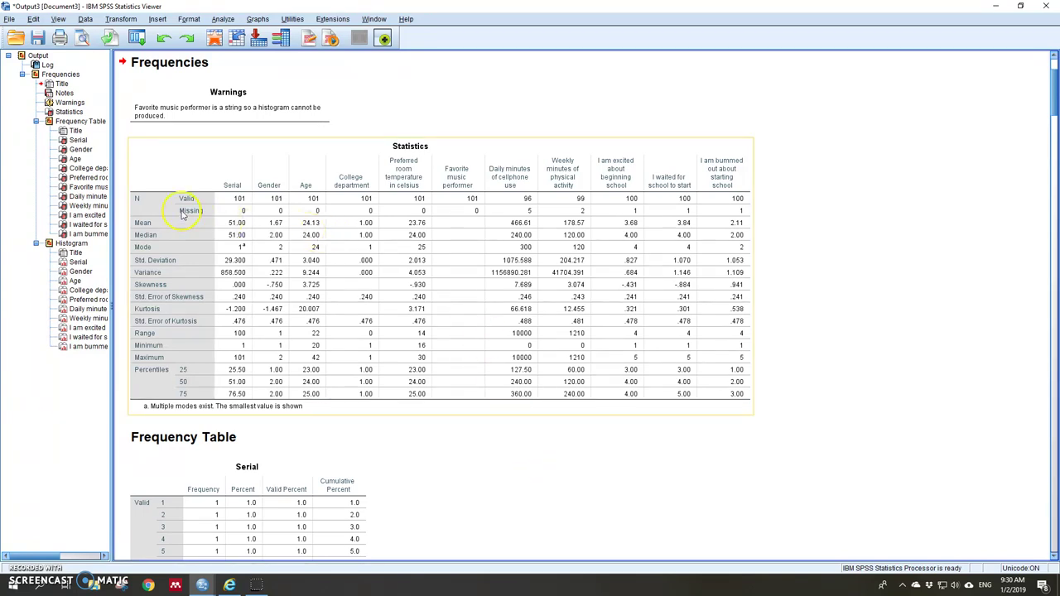
left_click(33, 56)
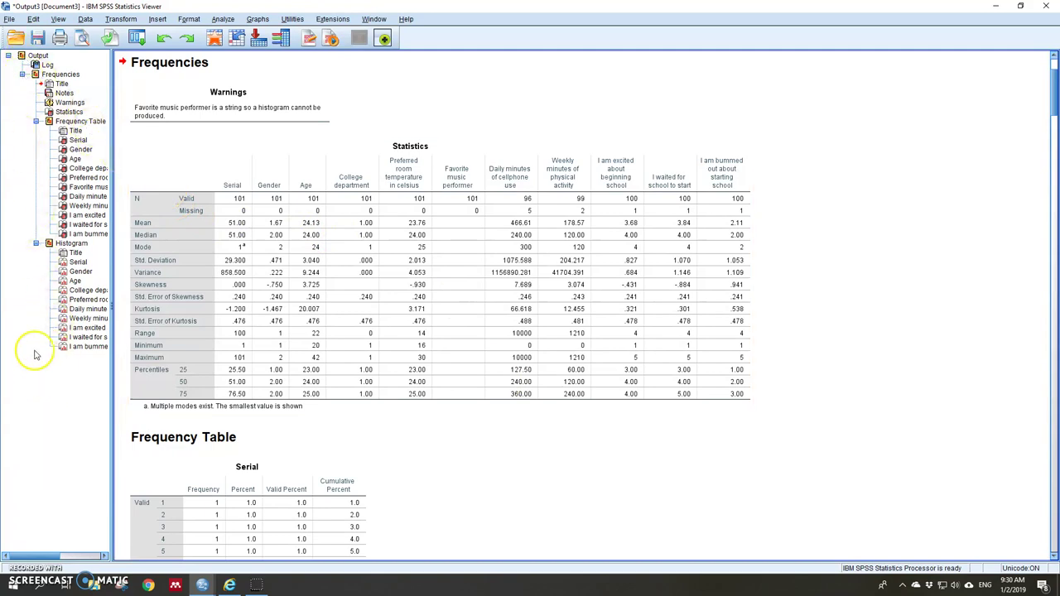
left_click(73, 112)
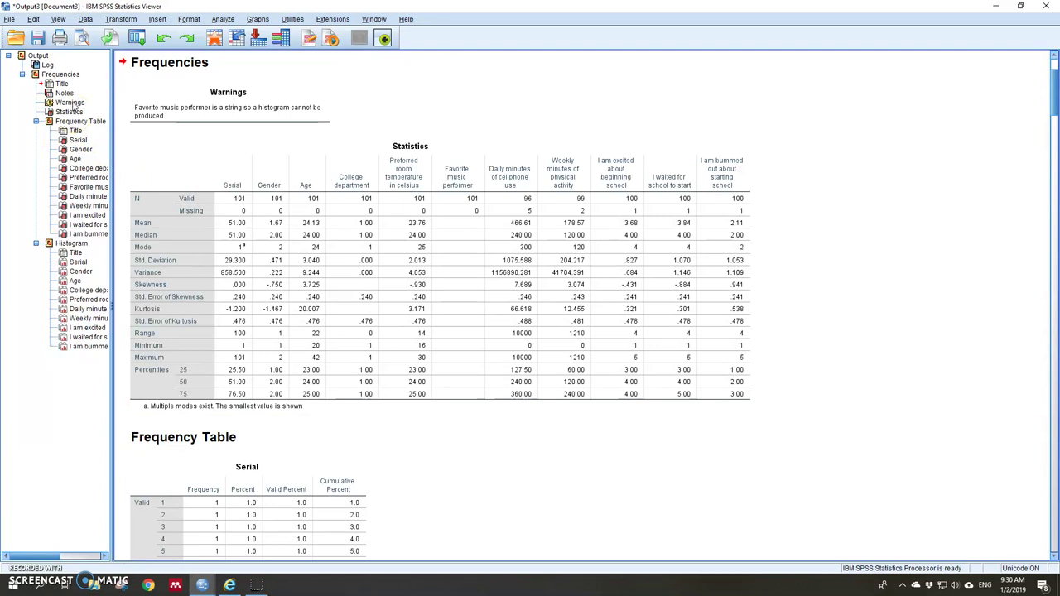
left_click(69, 112)
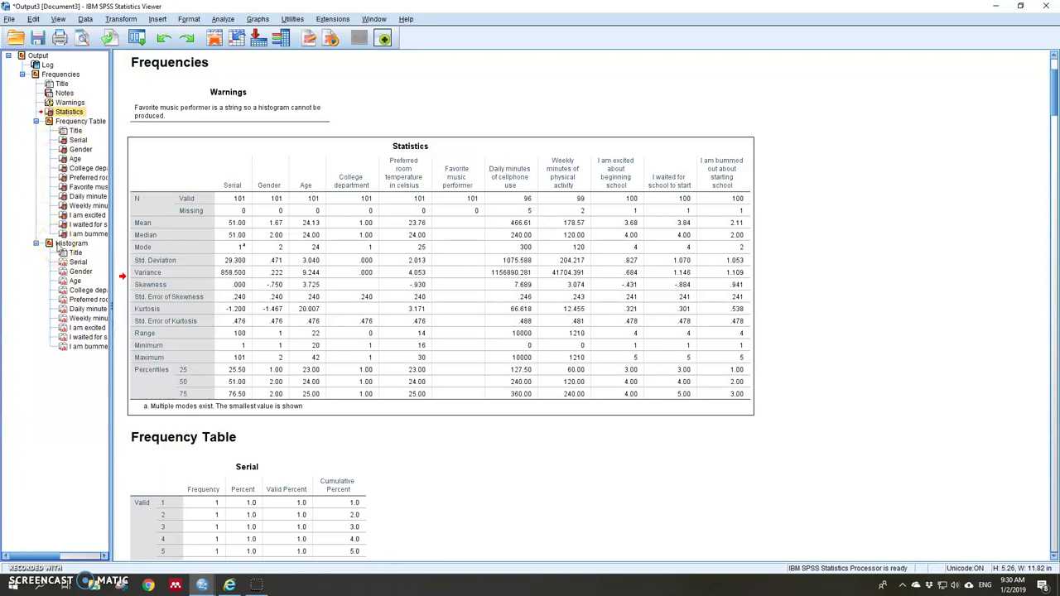
Examine the Age histogram with its normal curve and the Age frequency table.
left_click(74, 282)
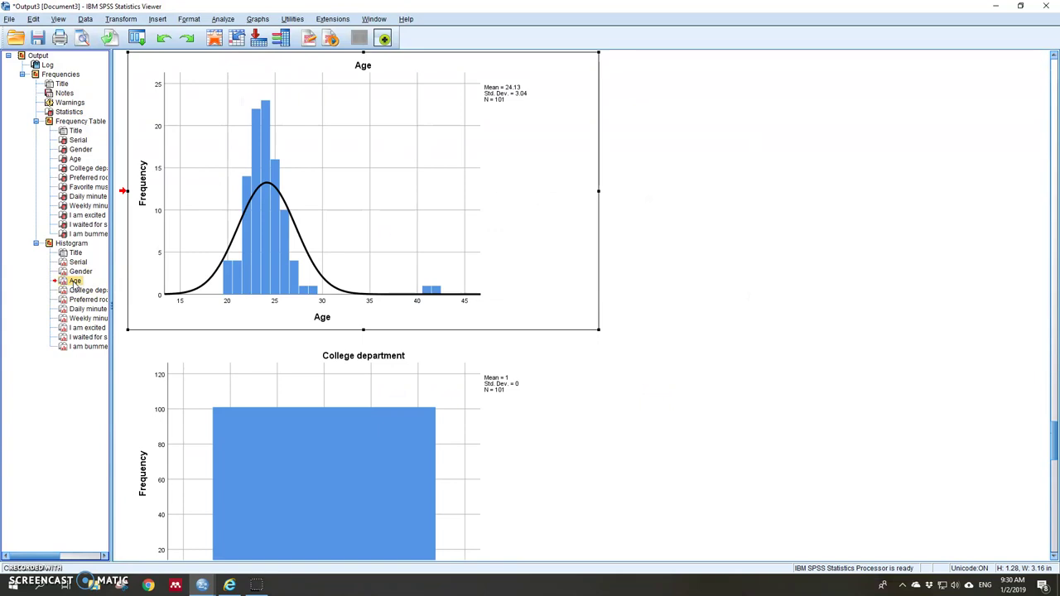
left_click(211, 324)
left_click(74, 159)
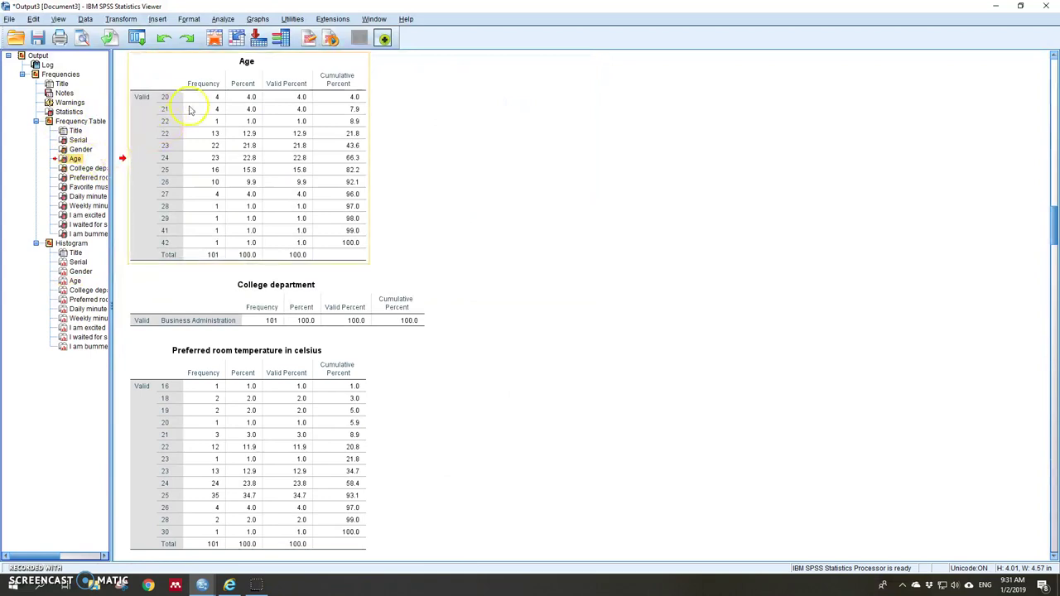